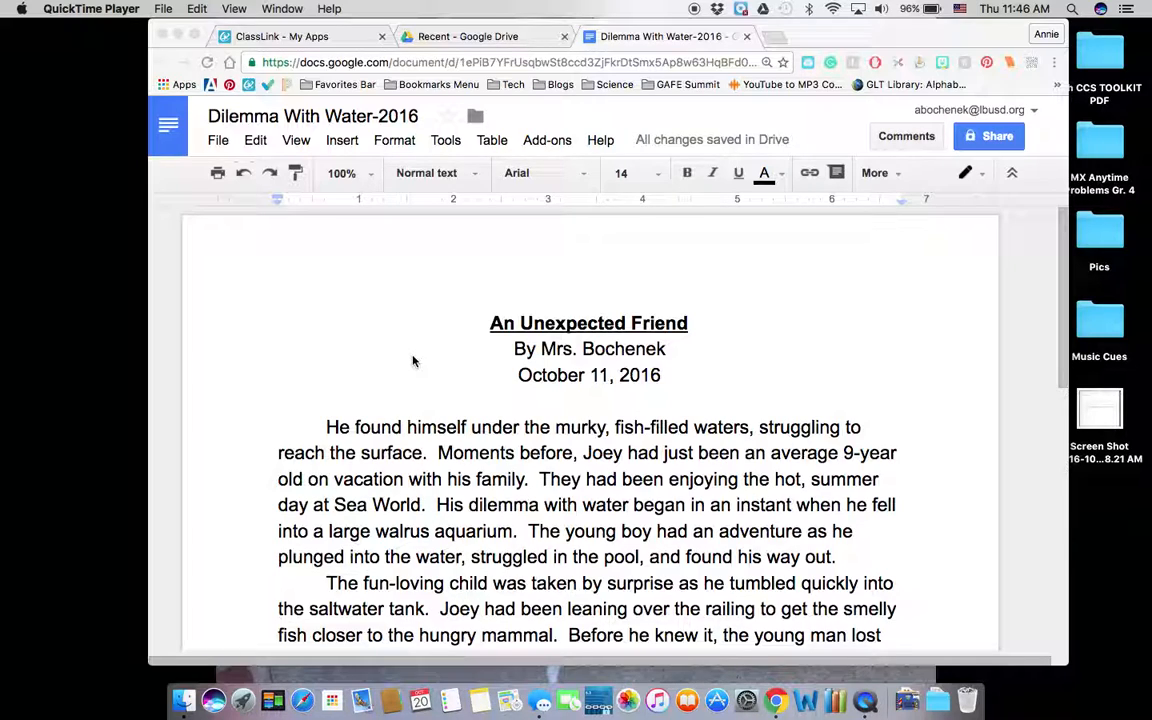
# Make the document window full screen and set all the story's body paragraphs to 1.5 line spacing.
pyautogui.click(195, 36)
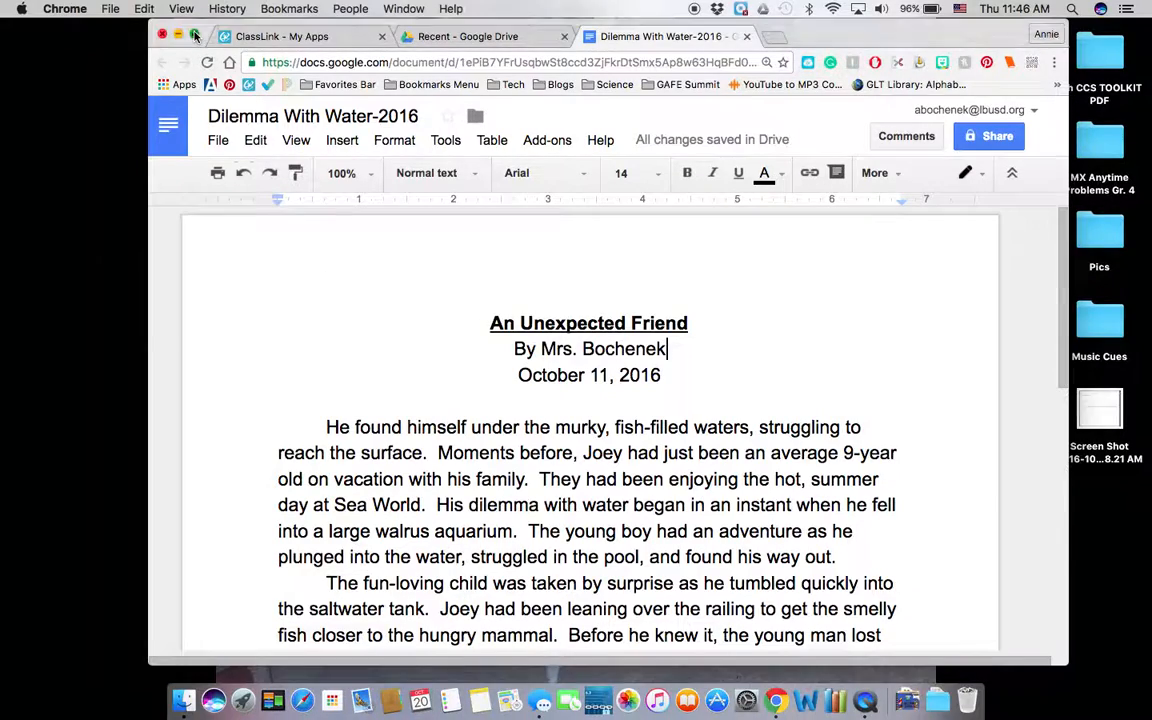
pyautogui.click(195, 36)
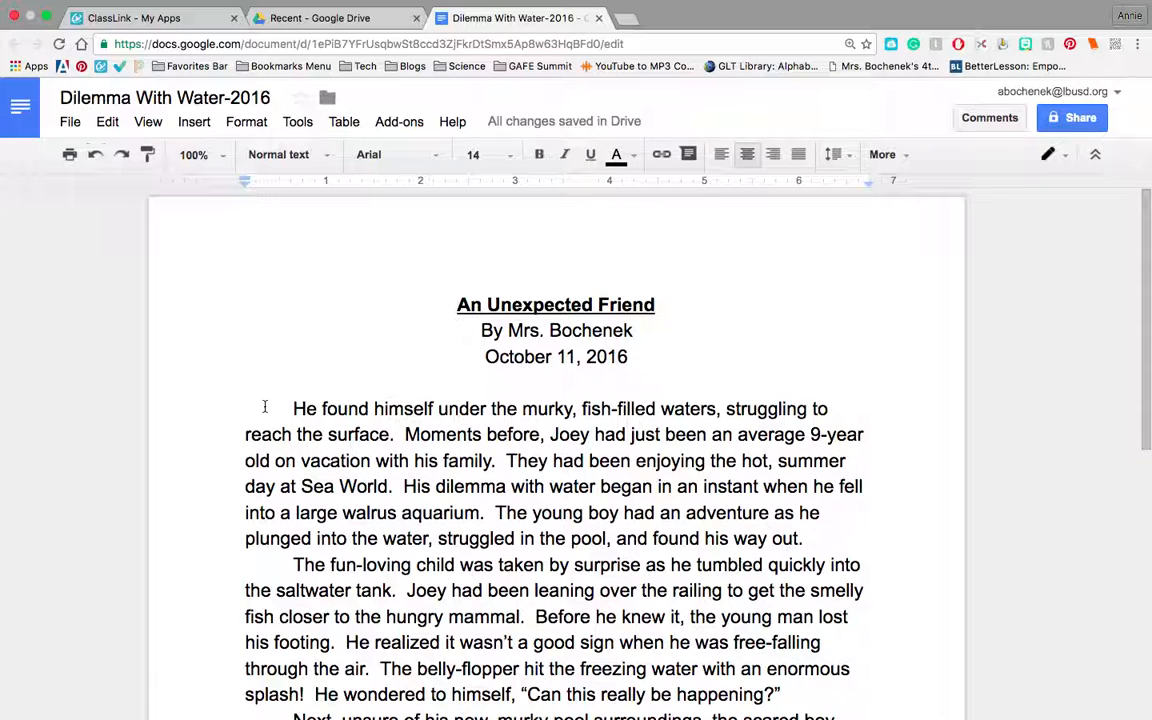
pyautogui.scroll(-2, 268, 400)
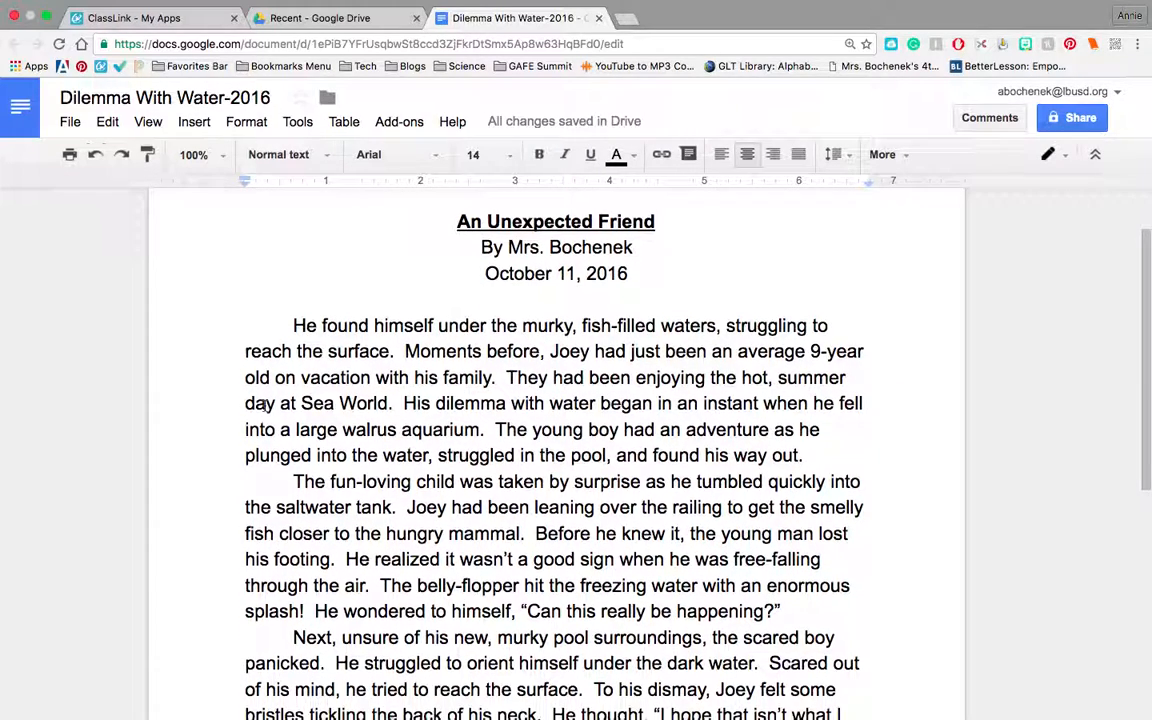
pyautogui.moveTo(291, 314); pyautogui.dragTo(843, 545)
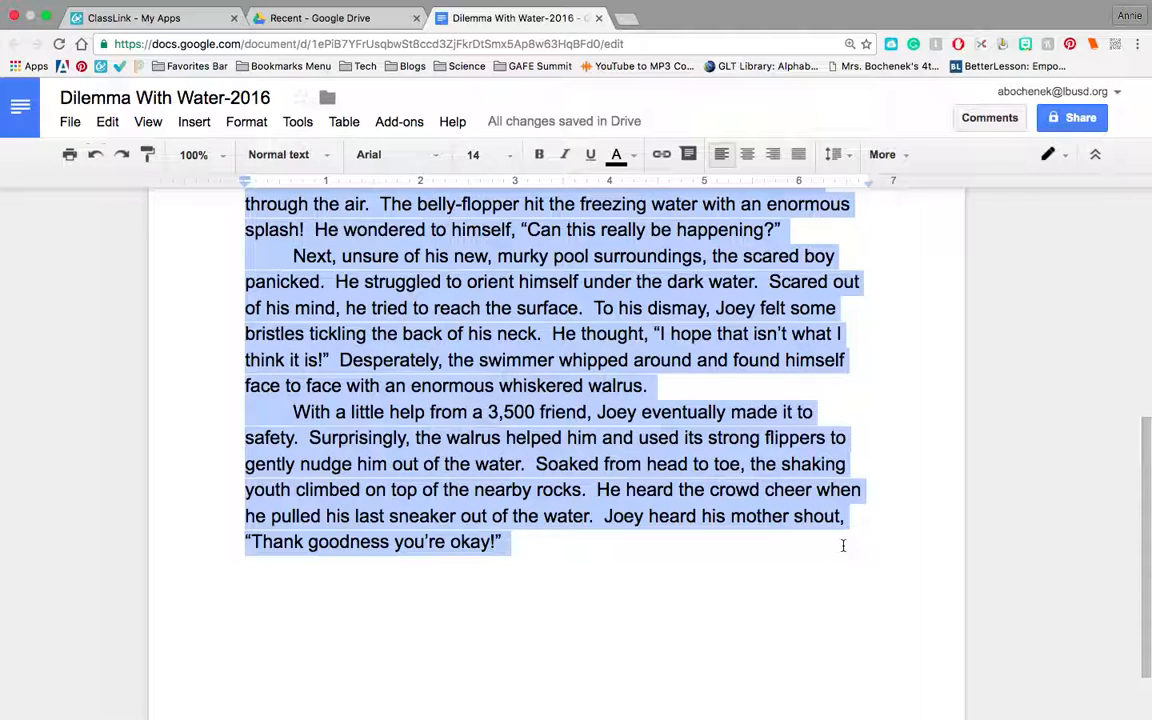
pyautogui.click(848, 160)
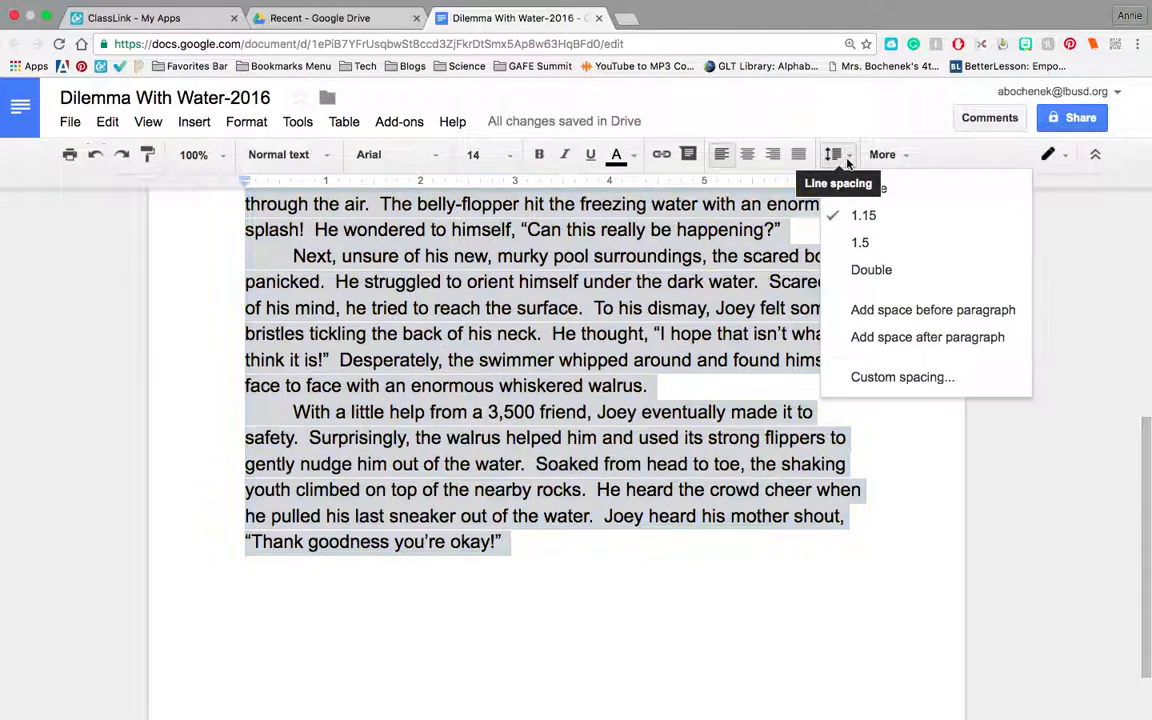
pyautogui.click(859, 243)
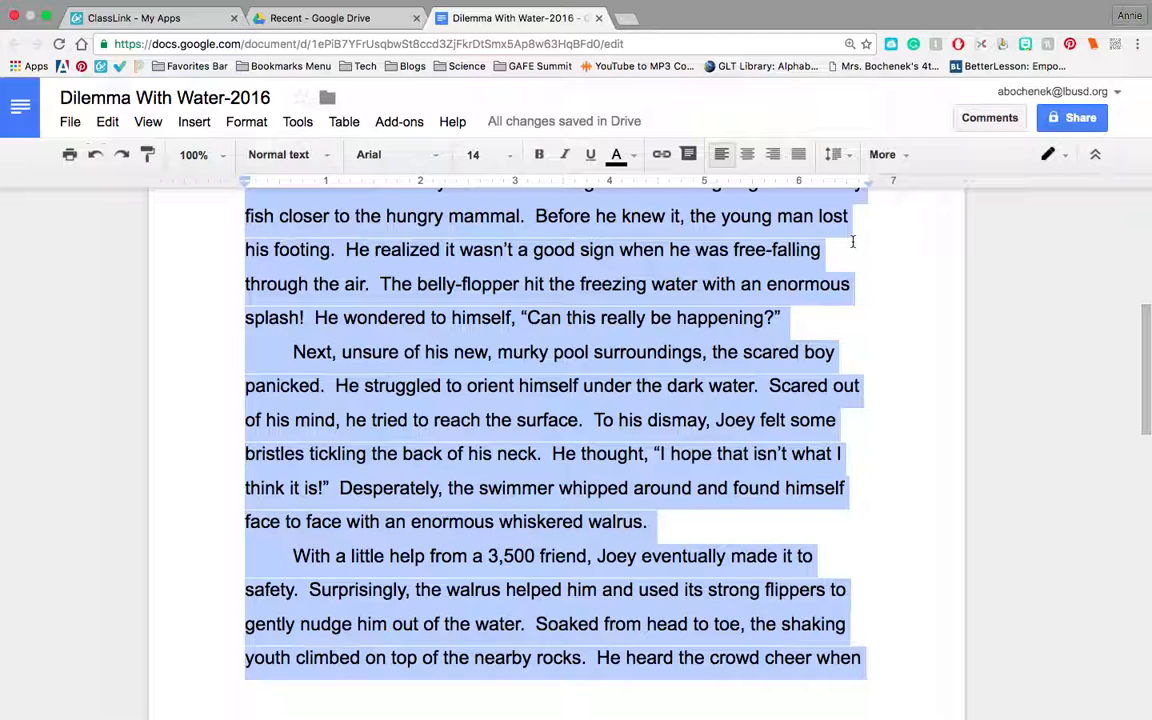
pyautogui.click(746, 312)
# Insert a drawing on the blank line below the date, with a large rounded rectangle spanning the canvas width.
pyautogui.scroll(5, 746, 310)
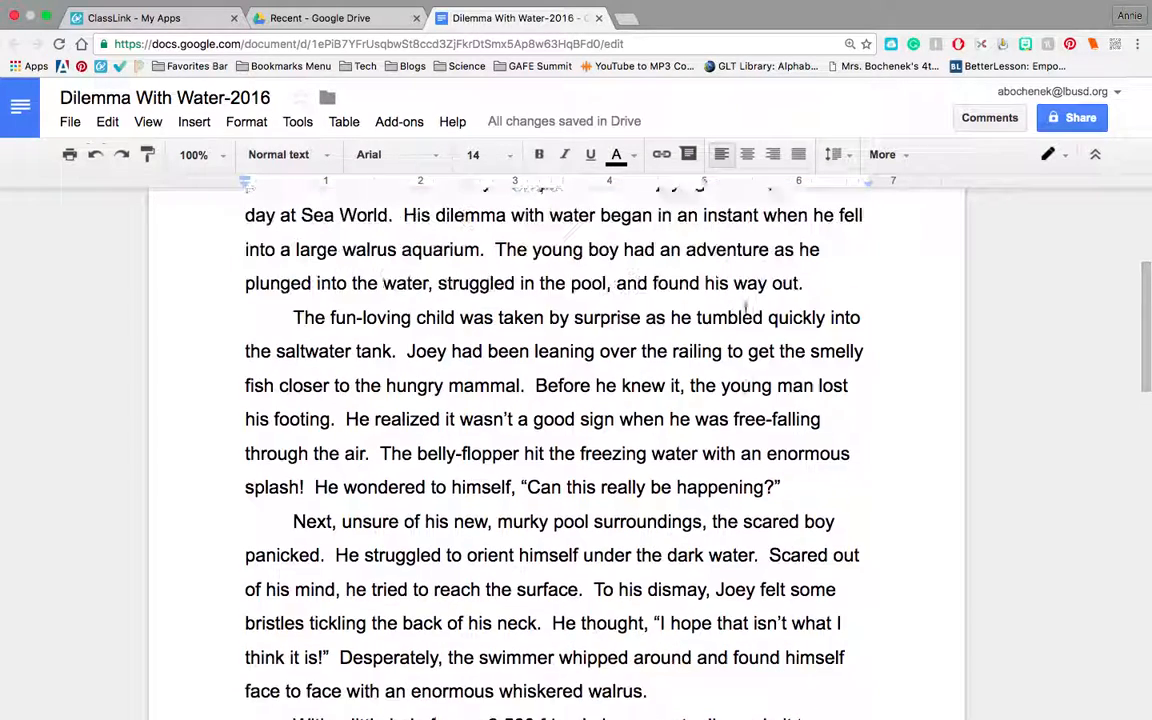
pyautogui.scroll(2, 746, 310)
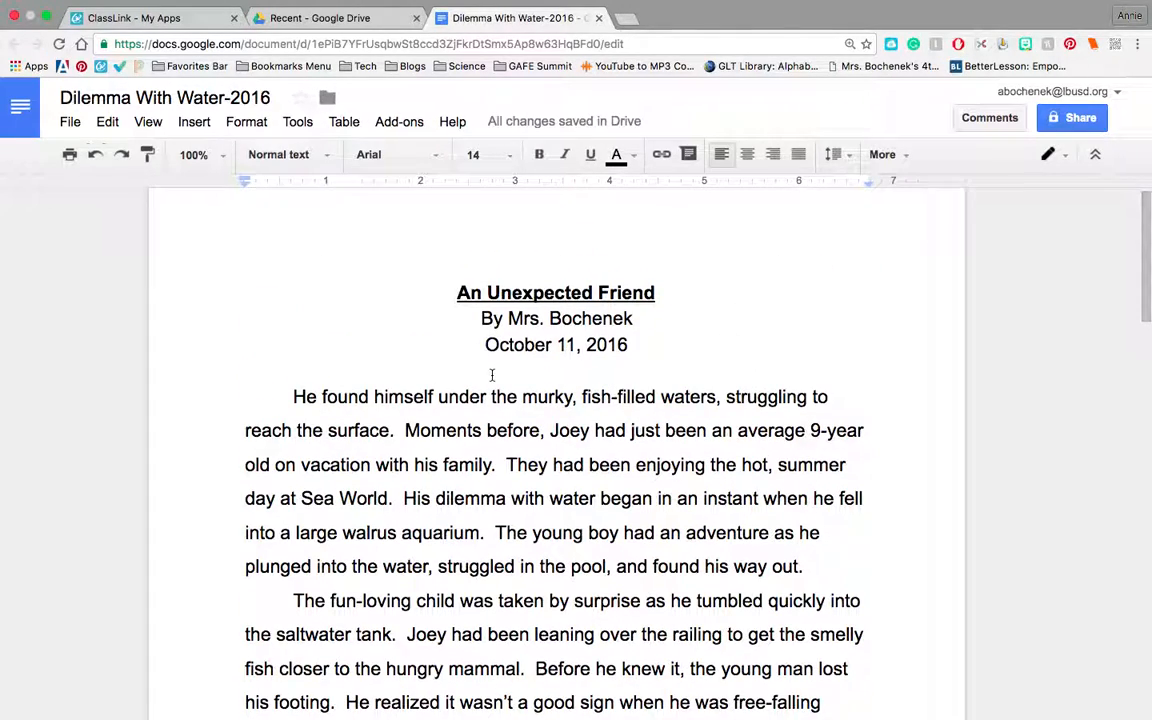
pyautogui.click(207, 124)
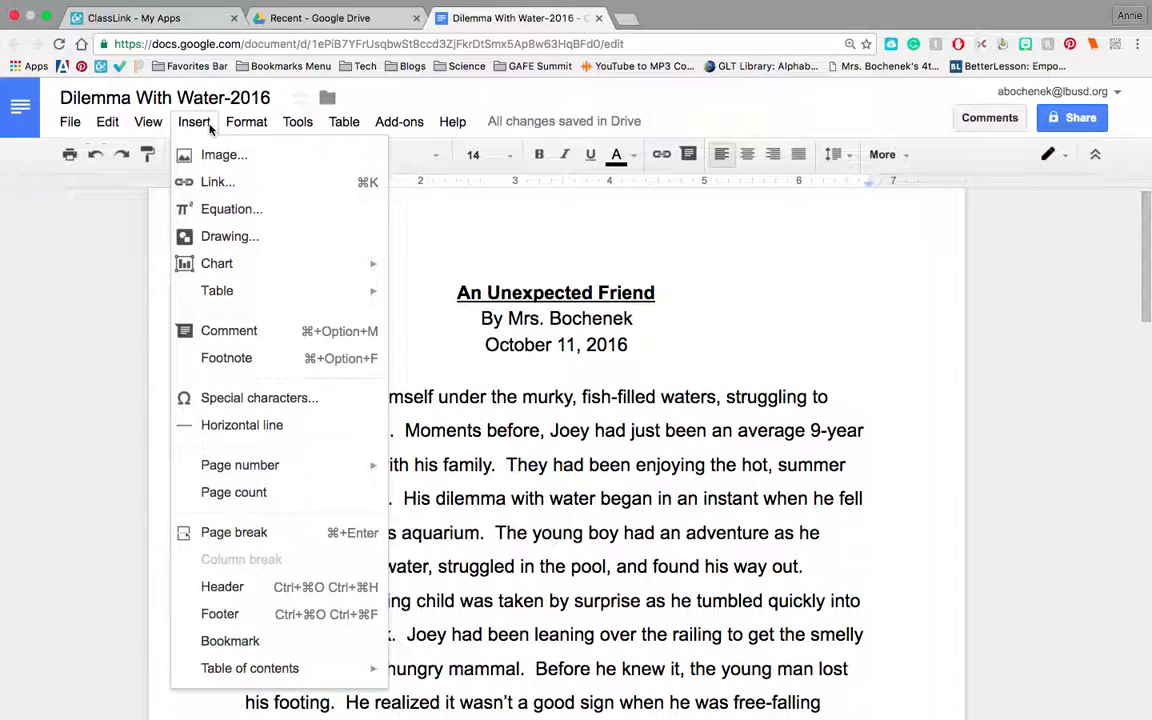
pyautogui.click(196, 122)
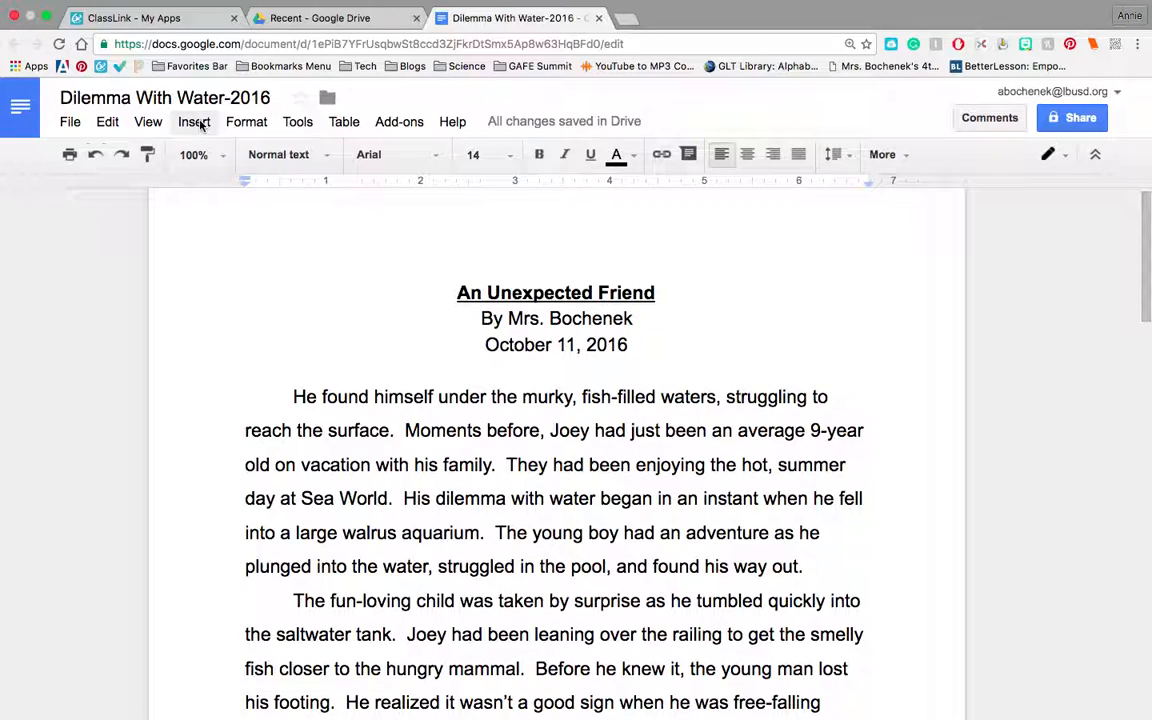
pyautogui.click(563, 370)
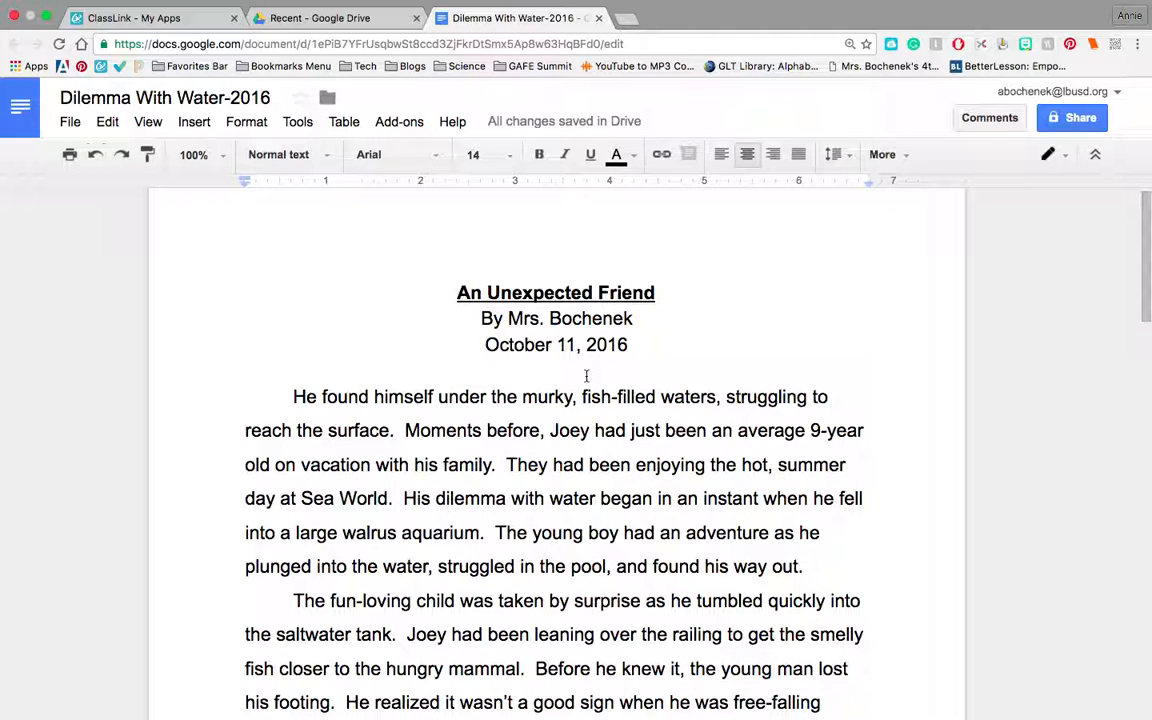
pyautogui.click(196, 122)
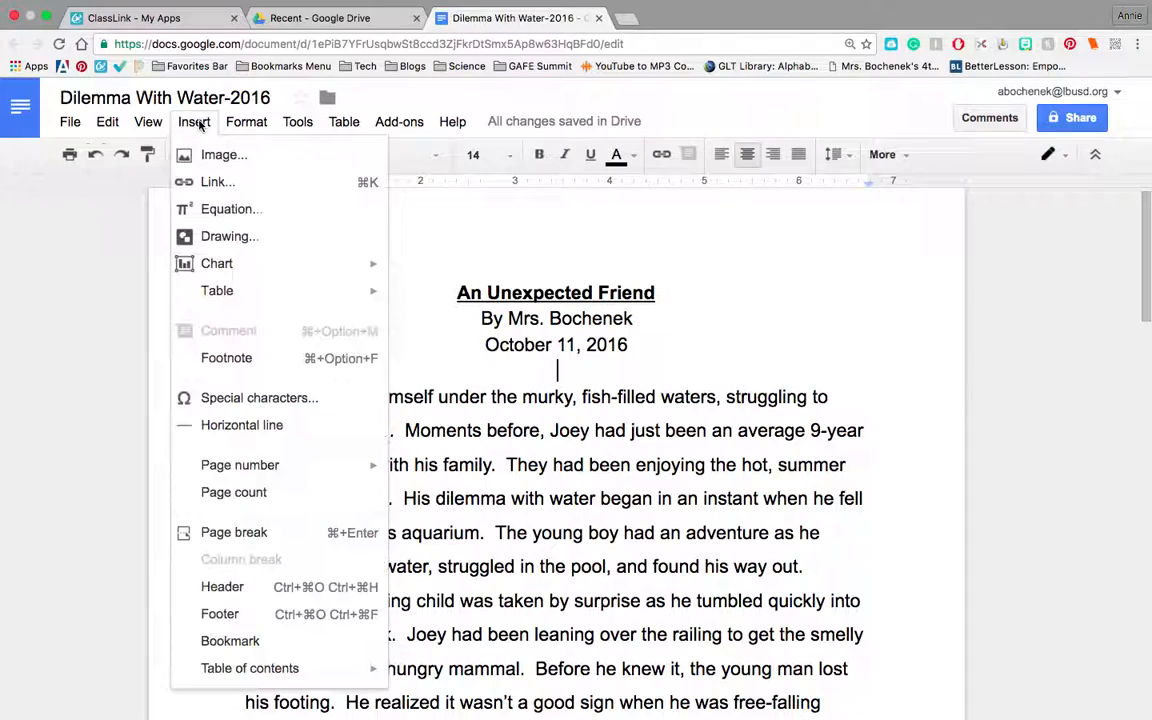
pyautogui.click(219, 237)
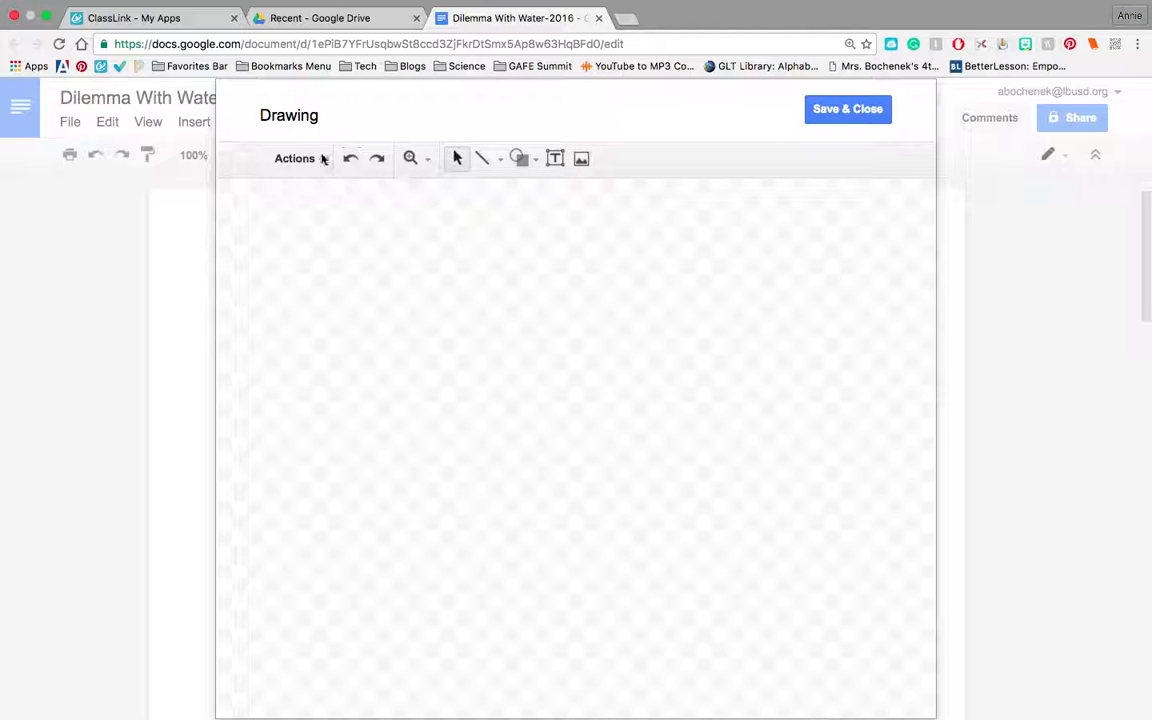
pyautogui.click(536, 162)
pyautogui.moveTo(555, 197)
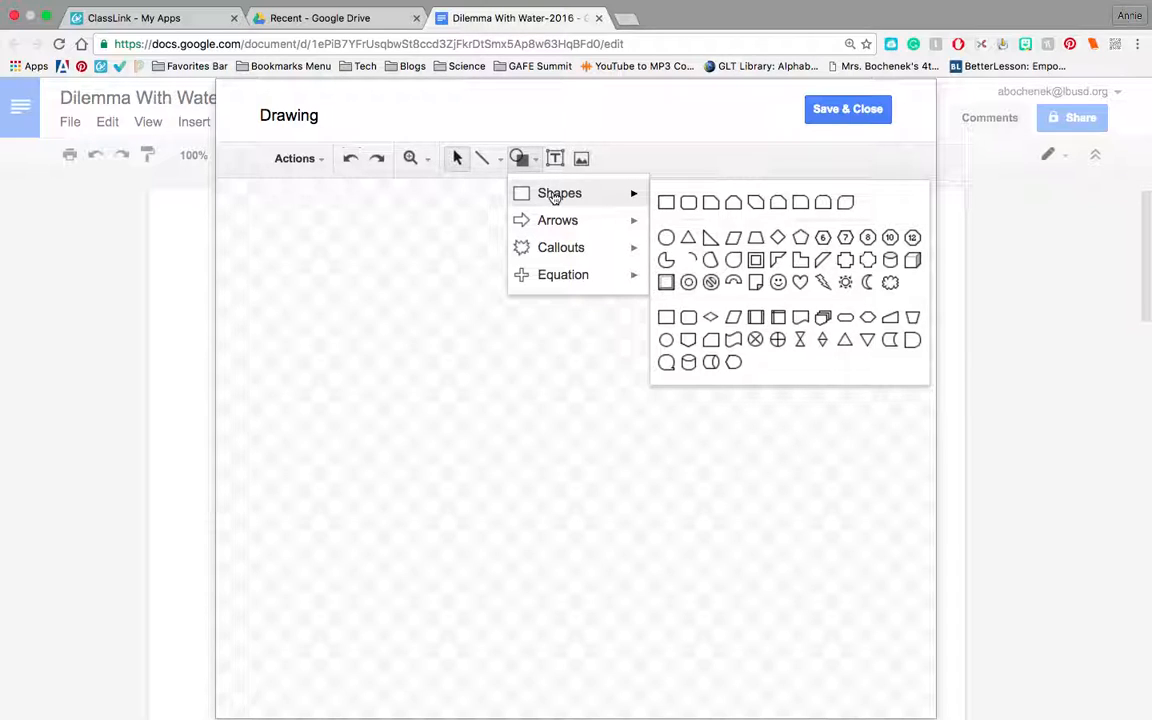
pyautogui.click(687, 205)
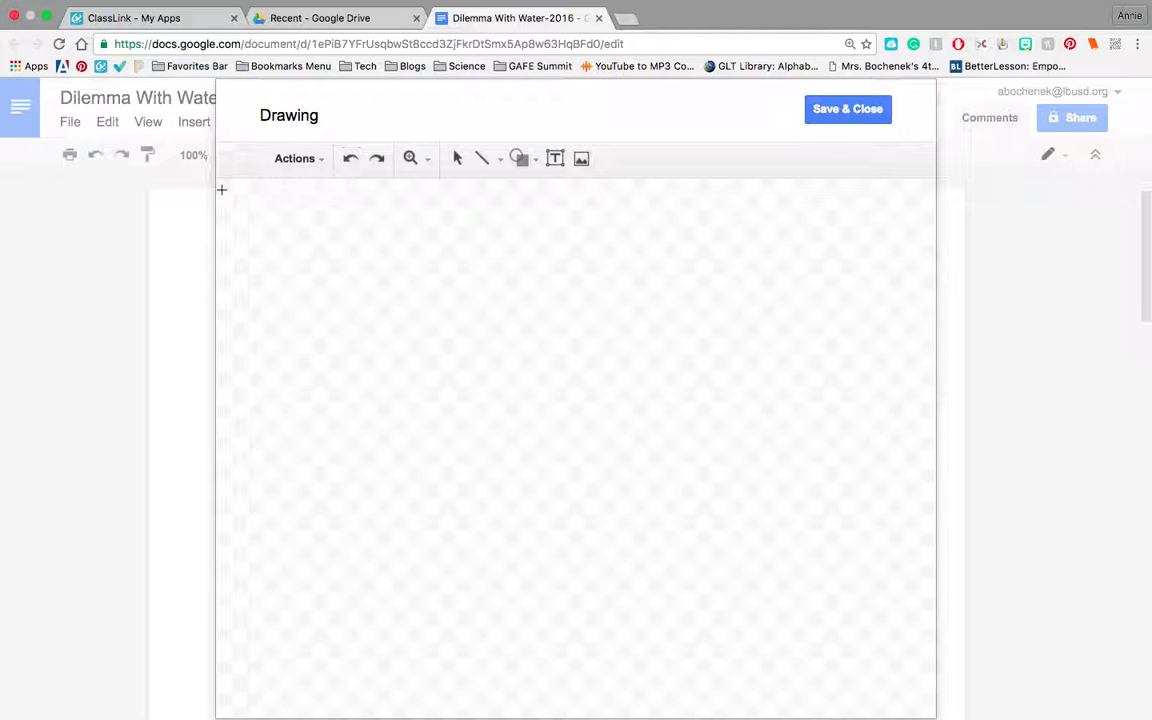
pyautogui.moveTo(222, 189); pyautogui.dragTo(931, 588)
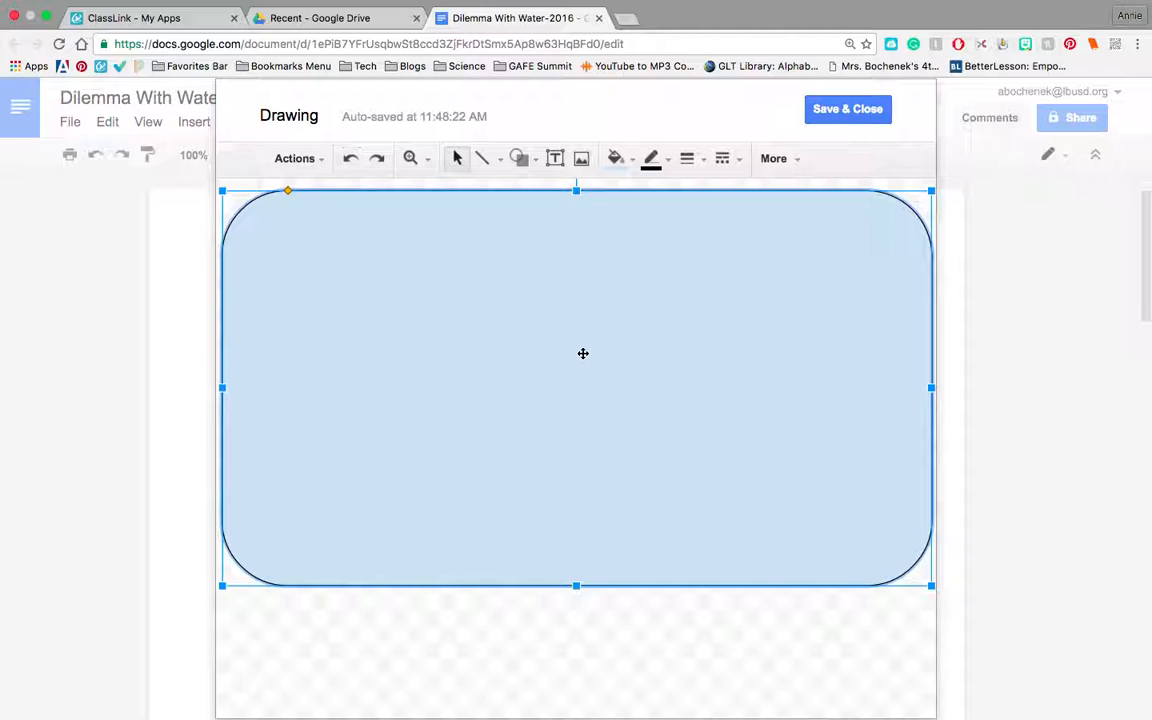
# Make the rounded rectangle's fill transparent and save the drawing into the document.
pyautogui.click(631, 161)
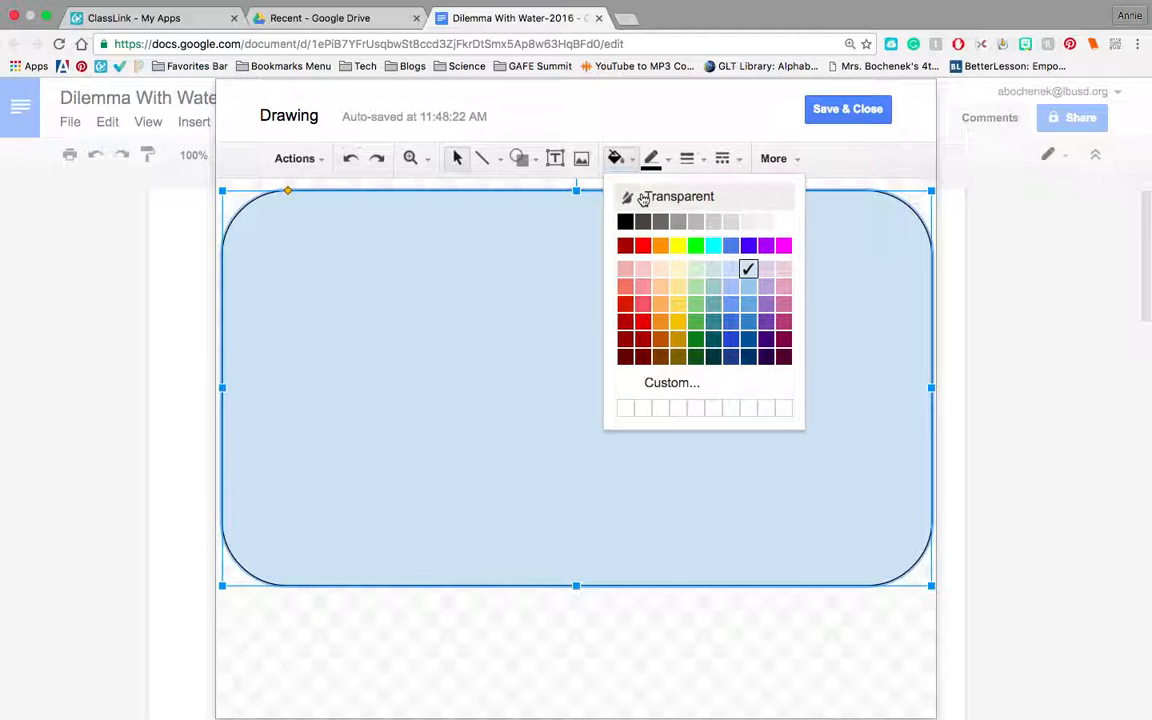
pyautogui.click(643, 195)
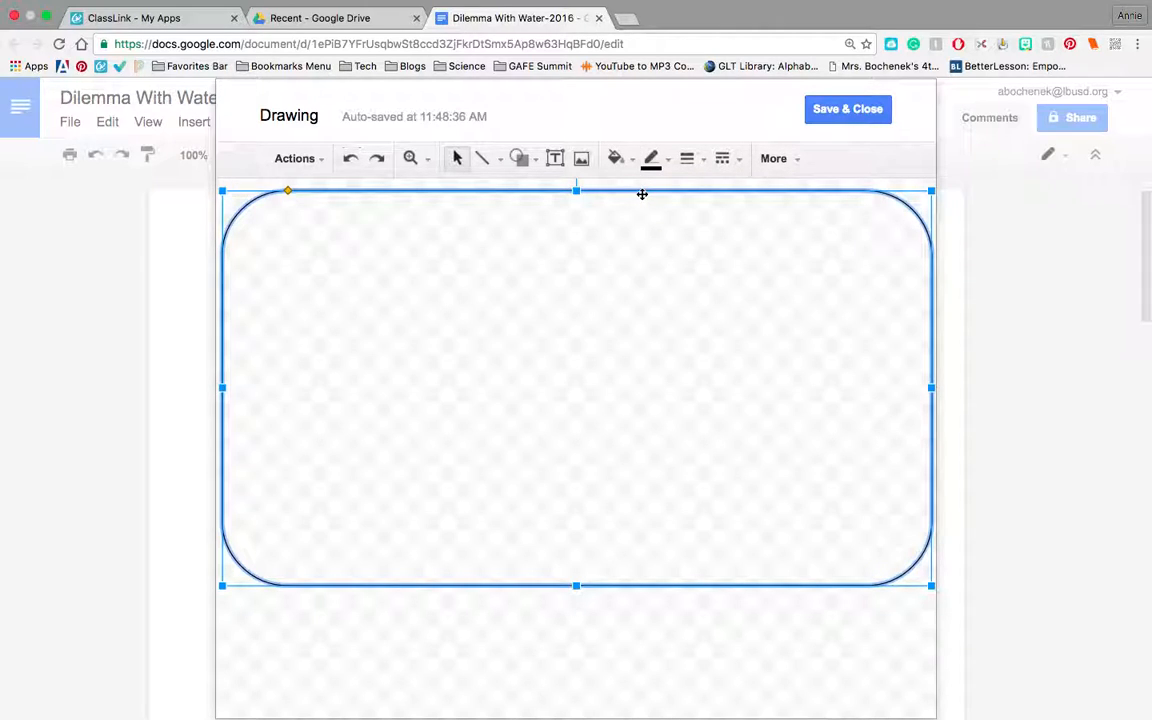
pyautogui.click(834, 113)
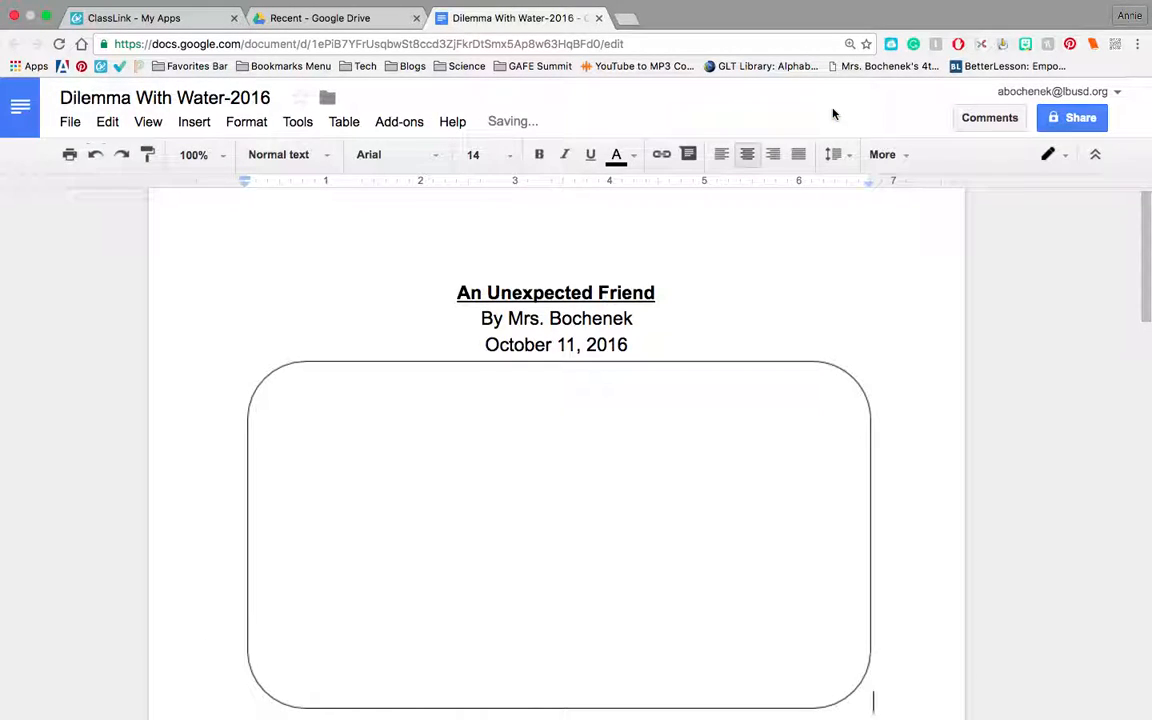
# Look through the list of available fonts without applying one.
pyautogui.scroll(-2, 844, 302)
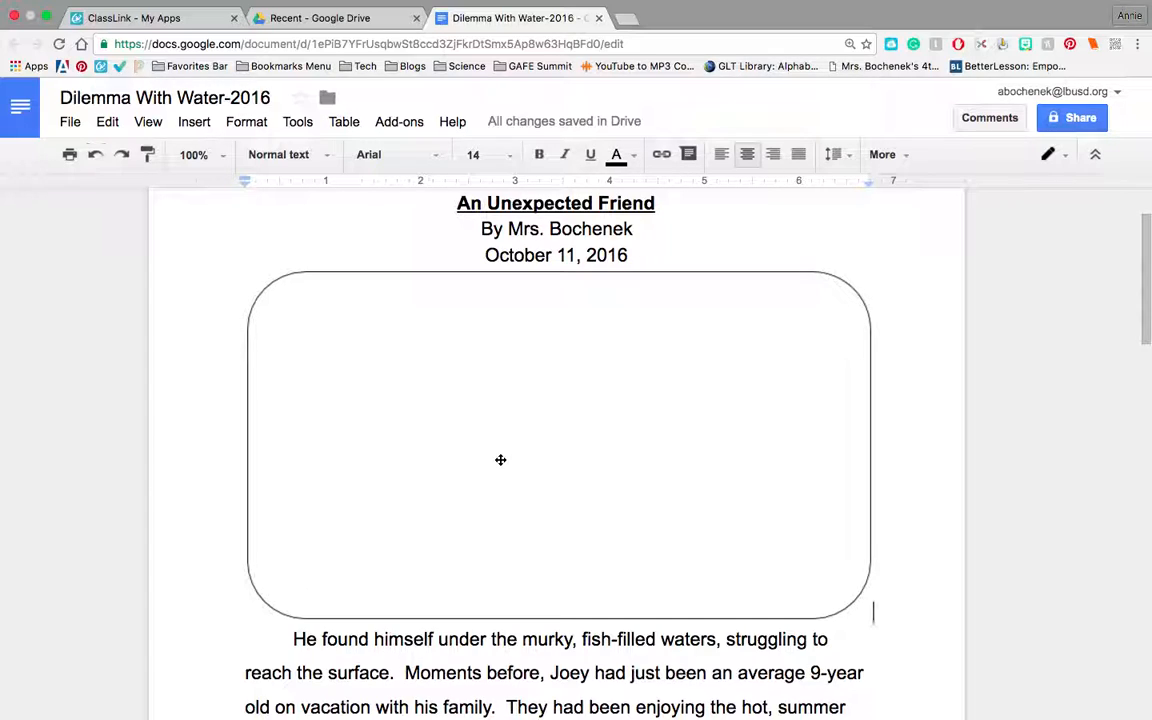
pyautogui.click(437, 155)
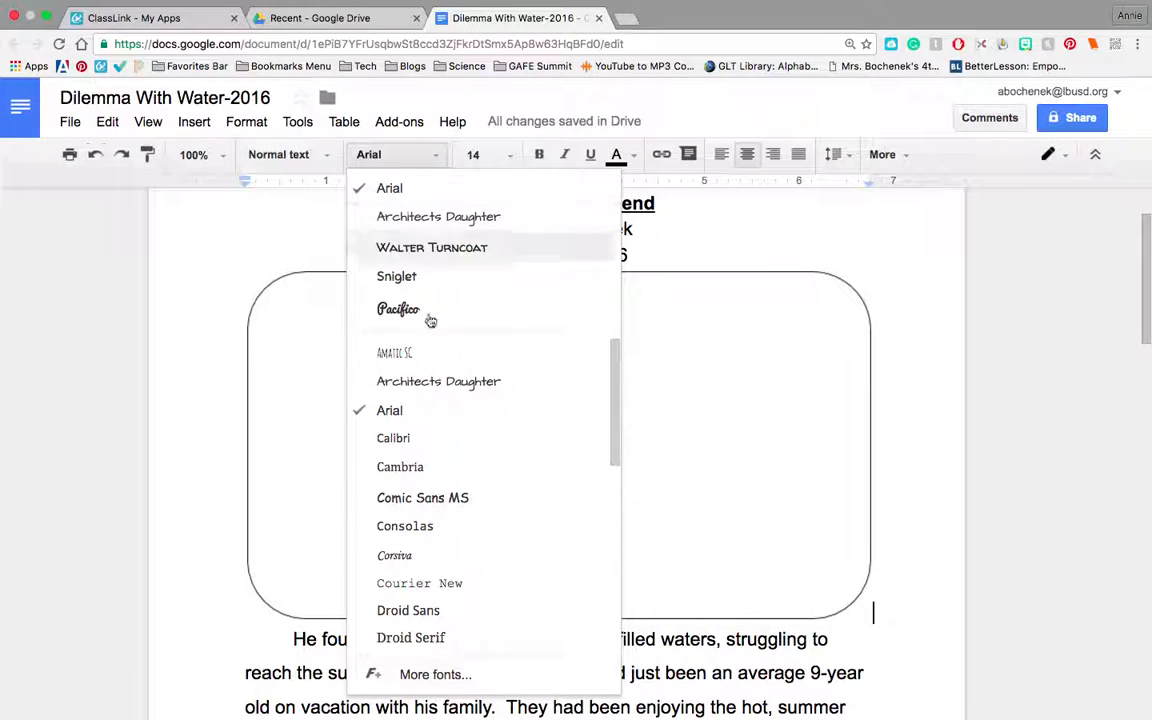
pyautogui.scroll(-8, 442, 478)
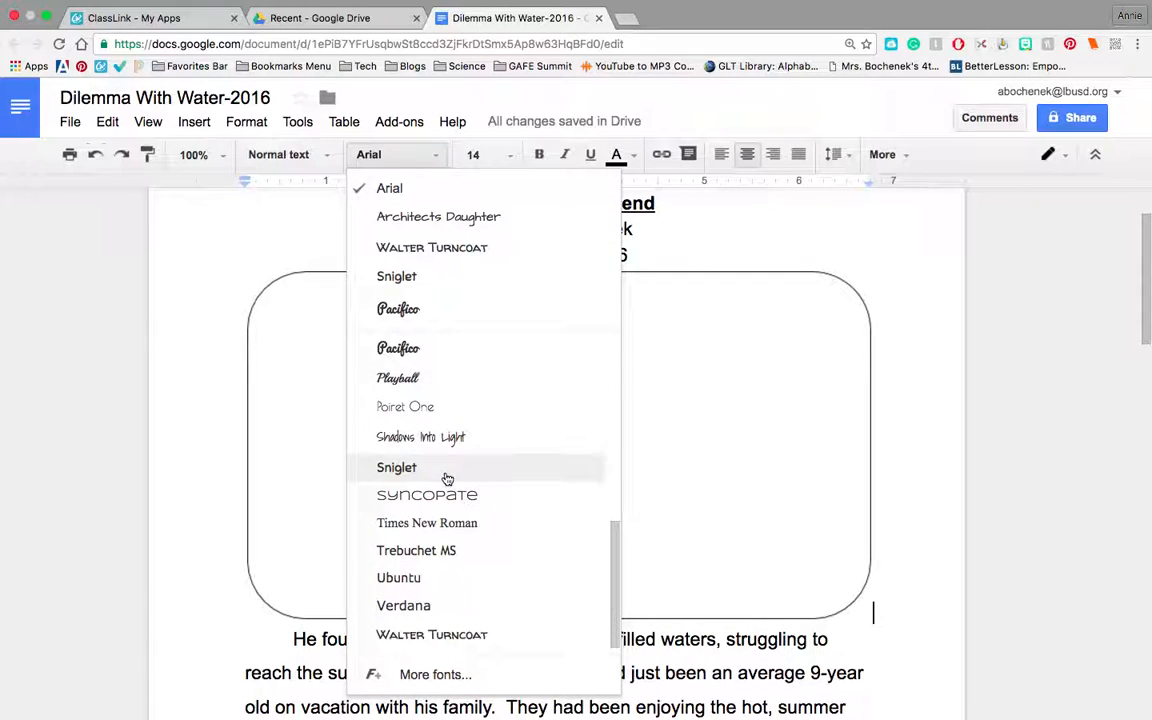
pyautogui.scroll(7, 445, 478)
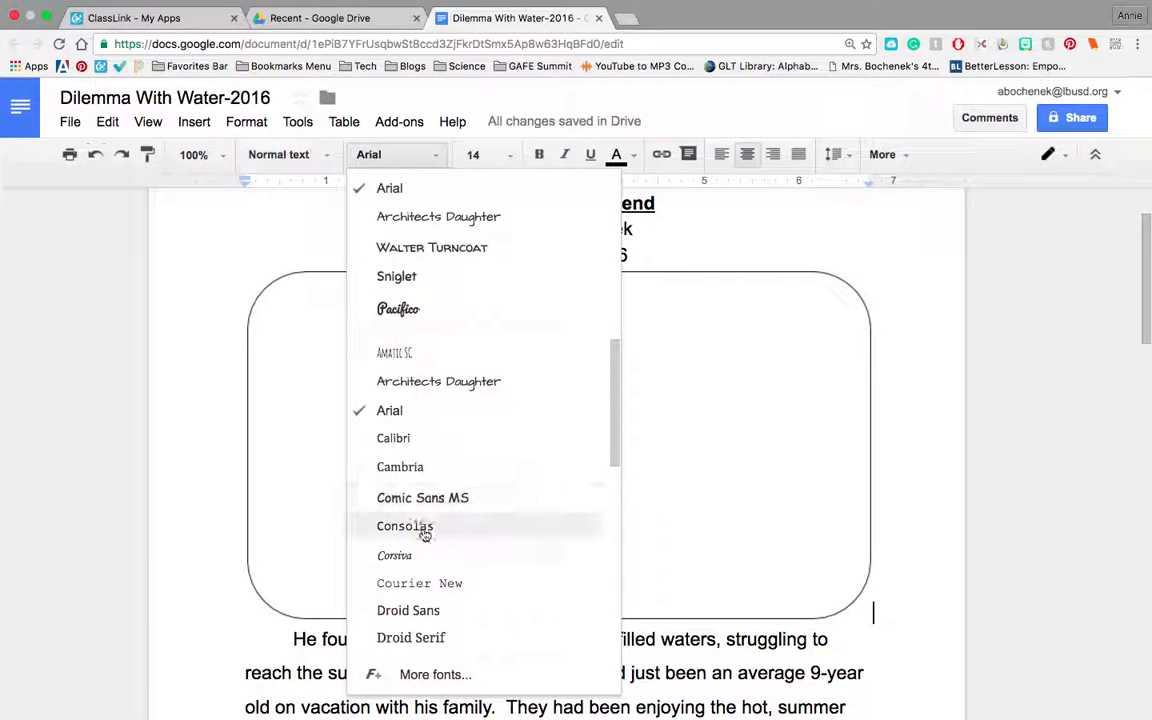
pyautogui.scroll(-5, 425, 556)
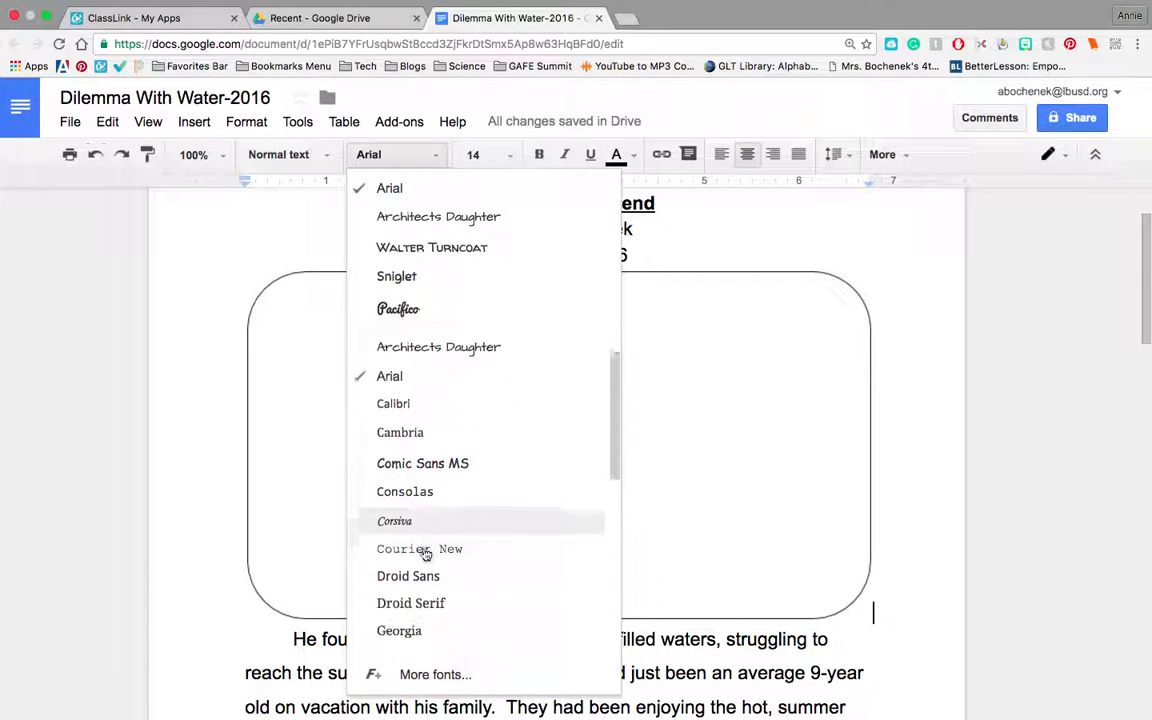
pyautogui.scroll(-2, 425, 556)
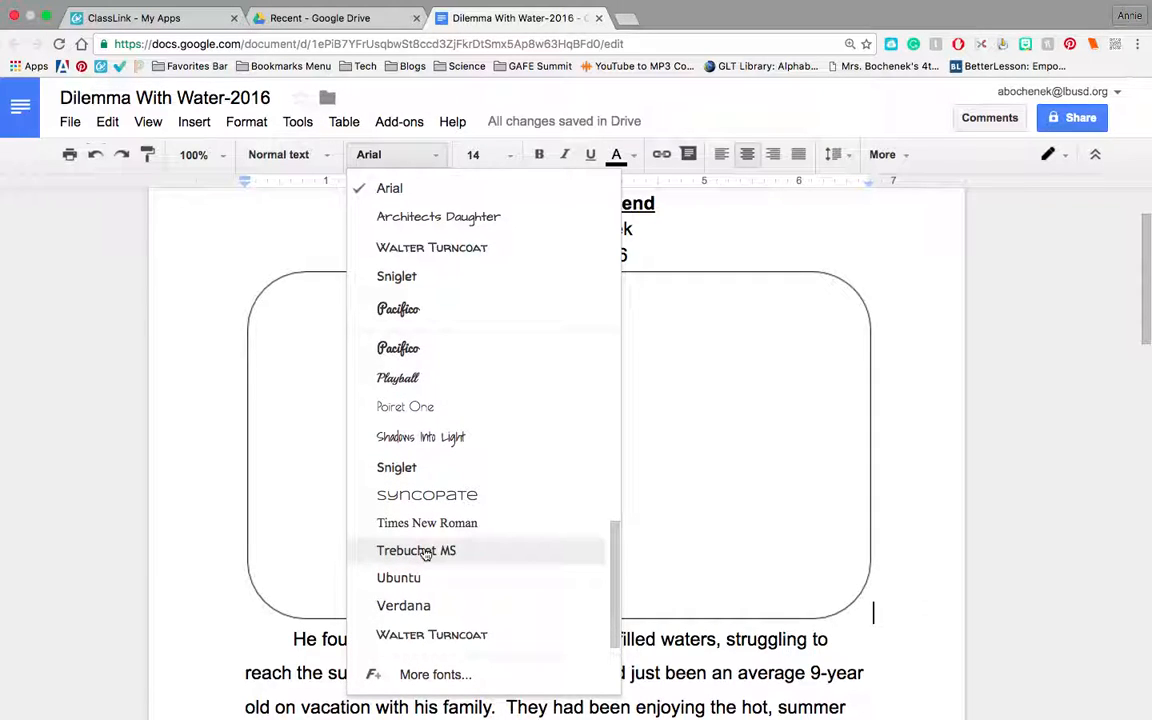
pyautogui.click(675, 543)
pyautogui.click(908, 546)
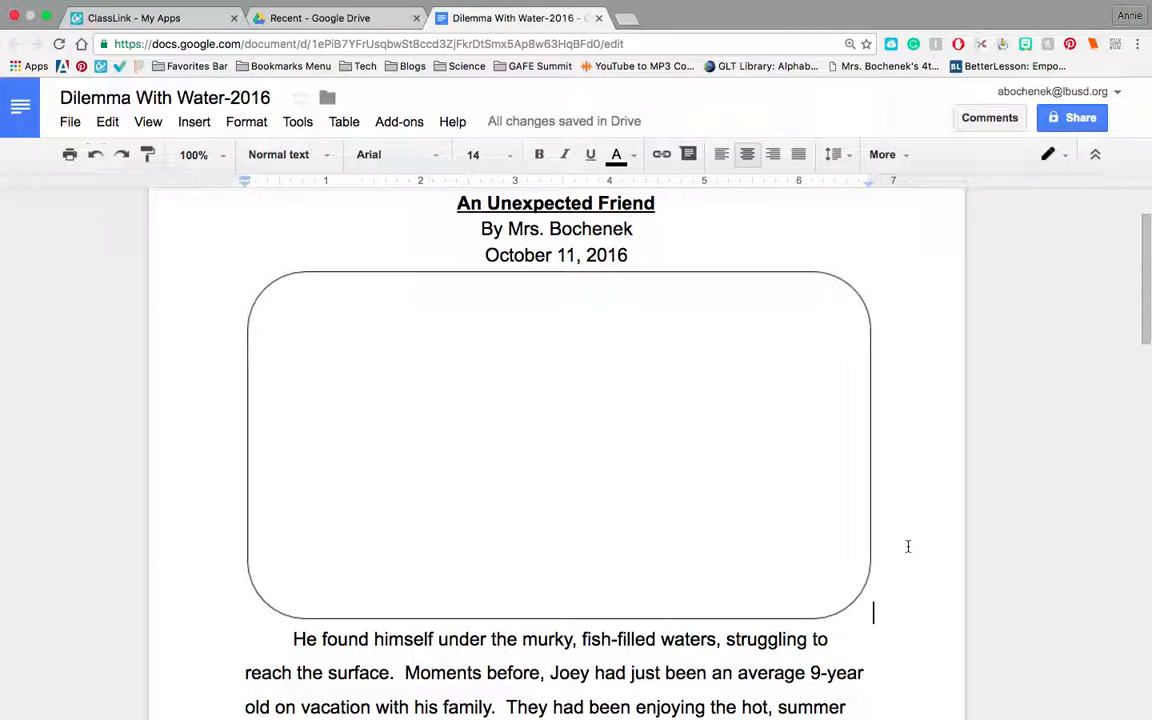
# Change the font of the whole document to Architects Daughter.
pyautogui.press('super+a')
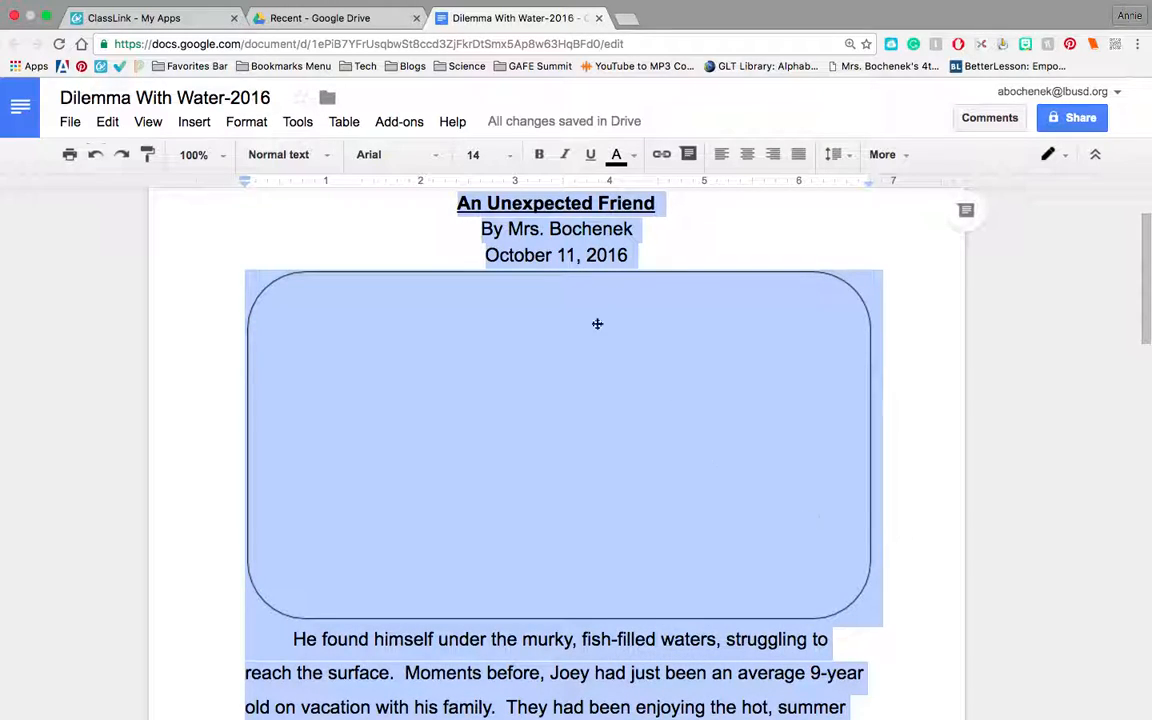
pyautogui.click(440, 160)
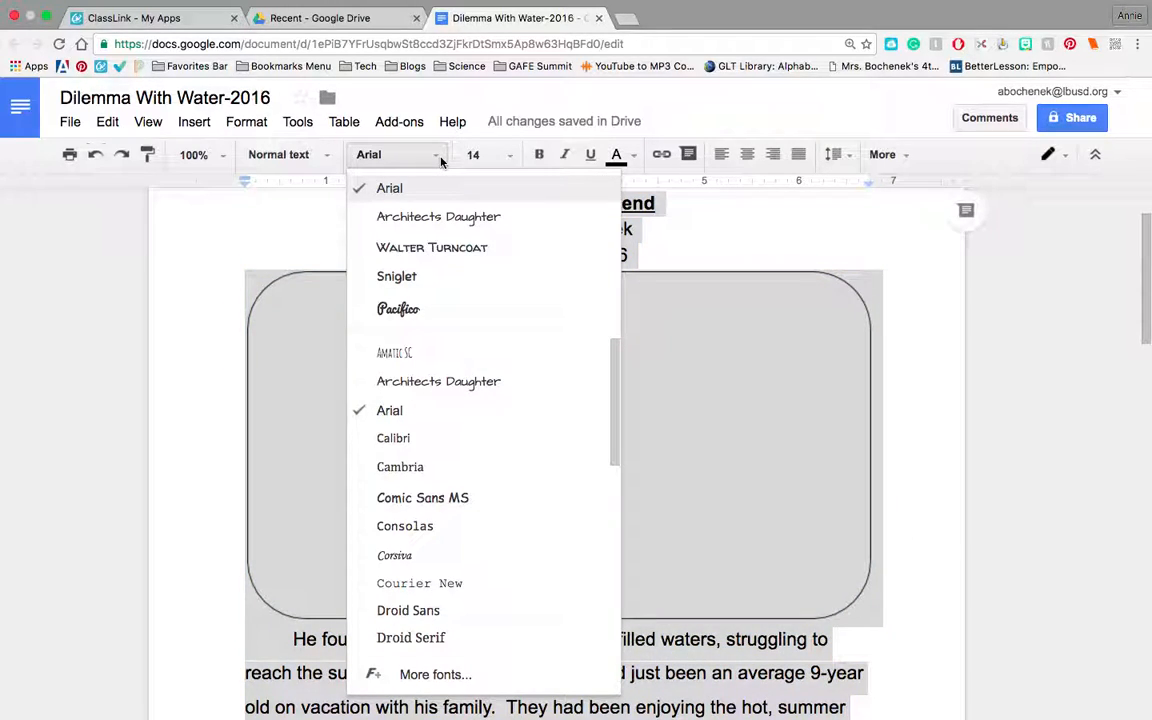
pyautogui.click(436, 216)
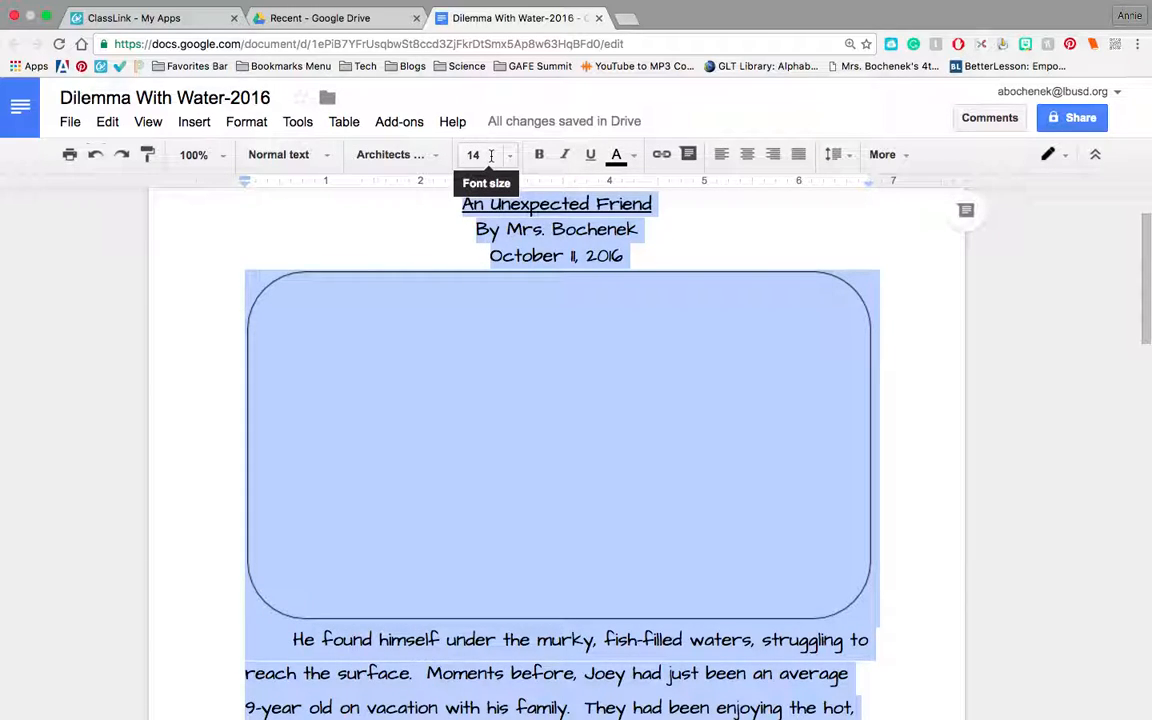
pyautogui.click(679, 261)
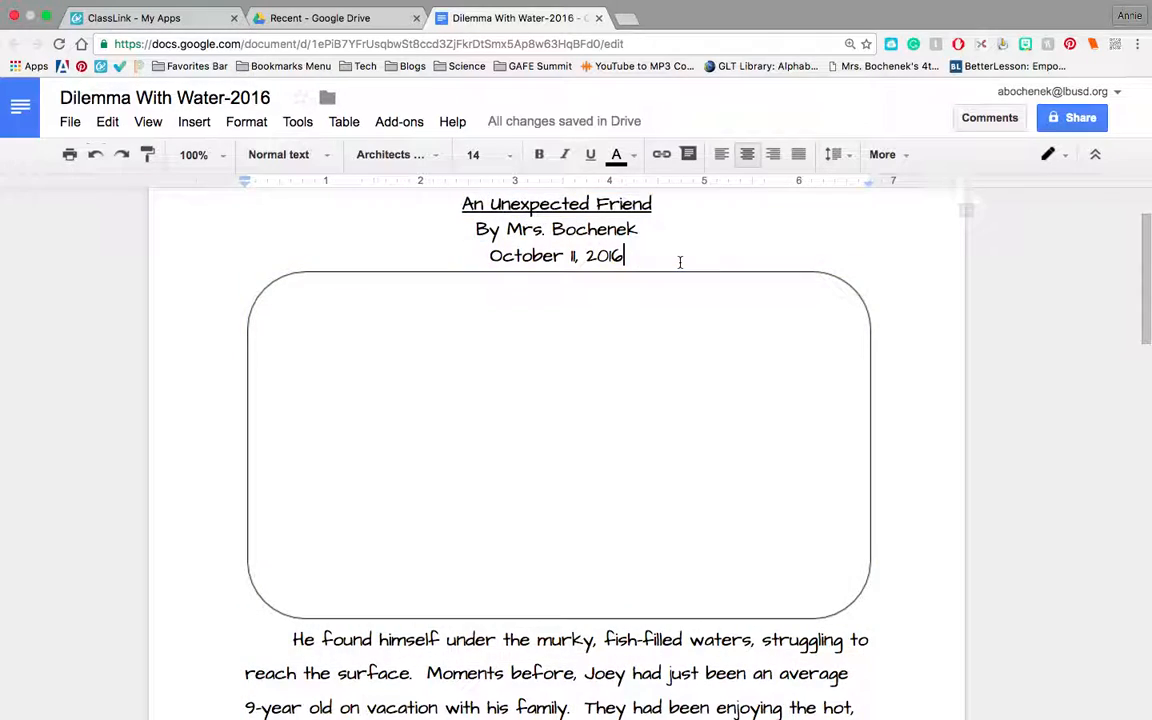
# Format the title "An Unexpected Friend" in the Pacifico font at size 24.
pyautogui.scroll(1, 674, 253)
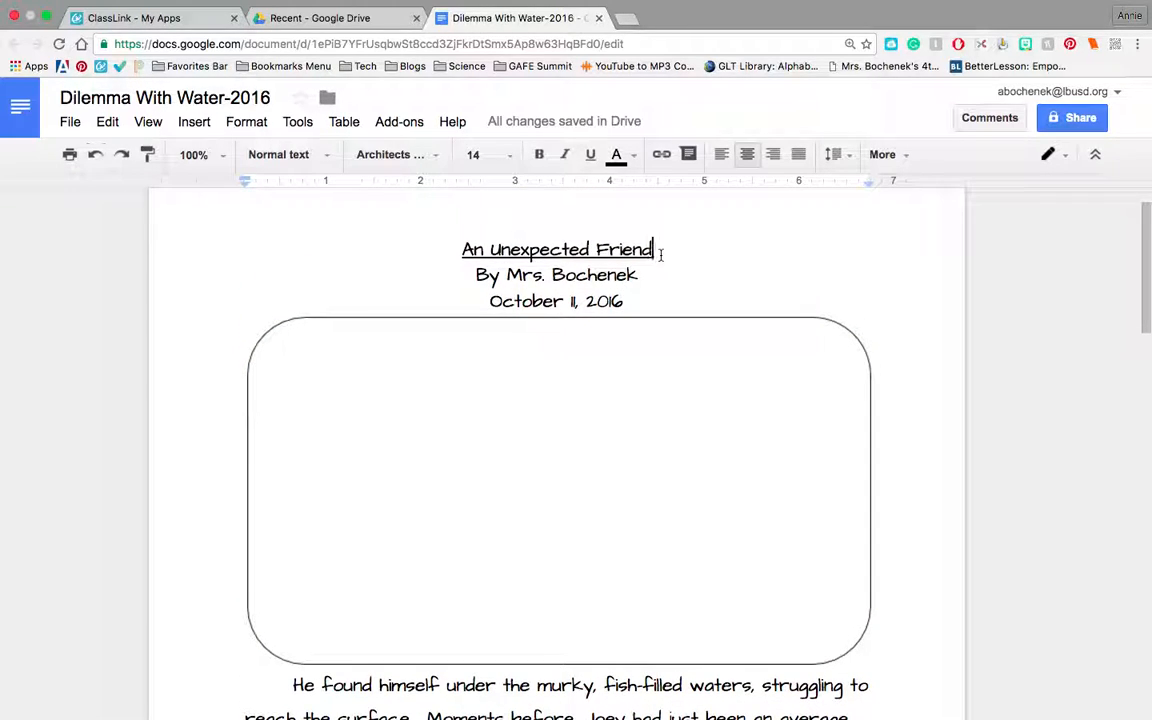
pyautogui.moveTo(660, 254); pyautogui.dragTo(452, 228)
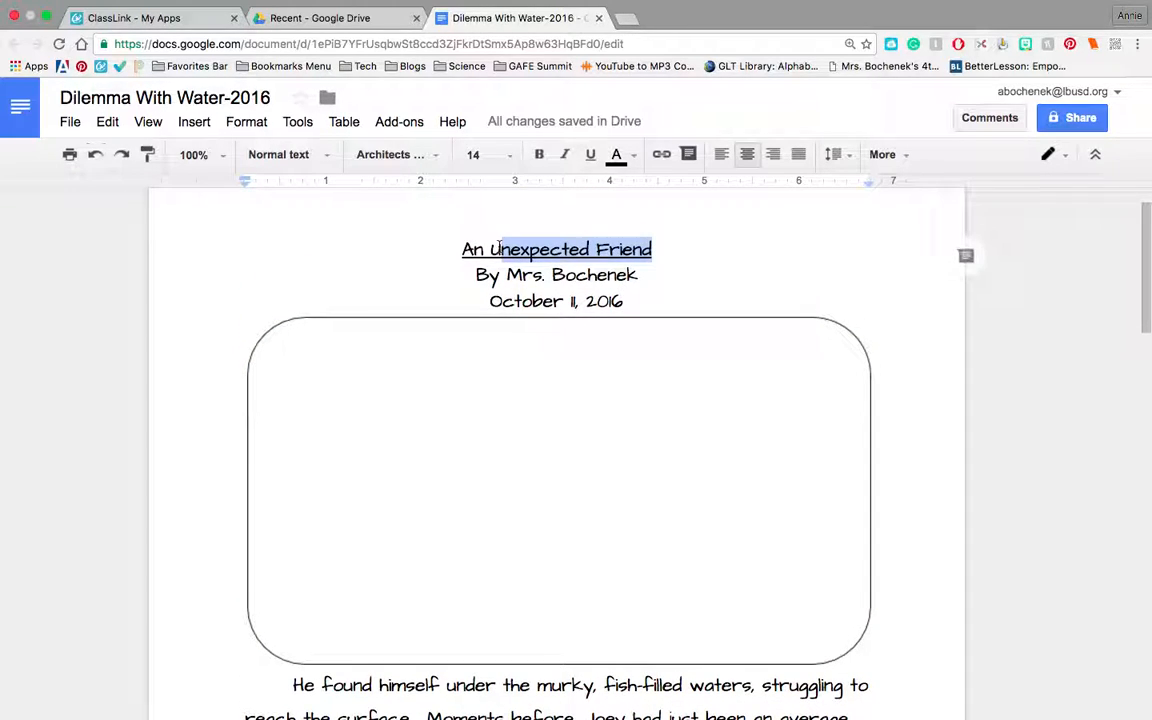
pyautogui.click(434, 157)
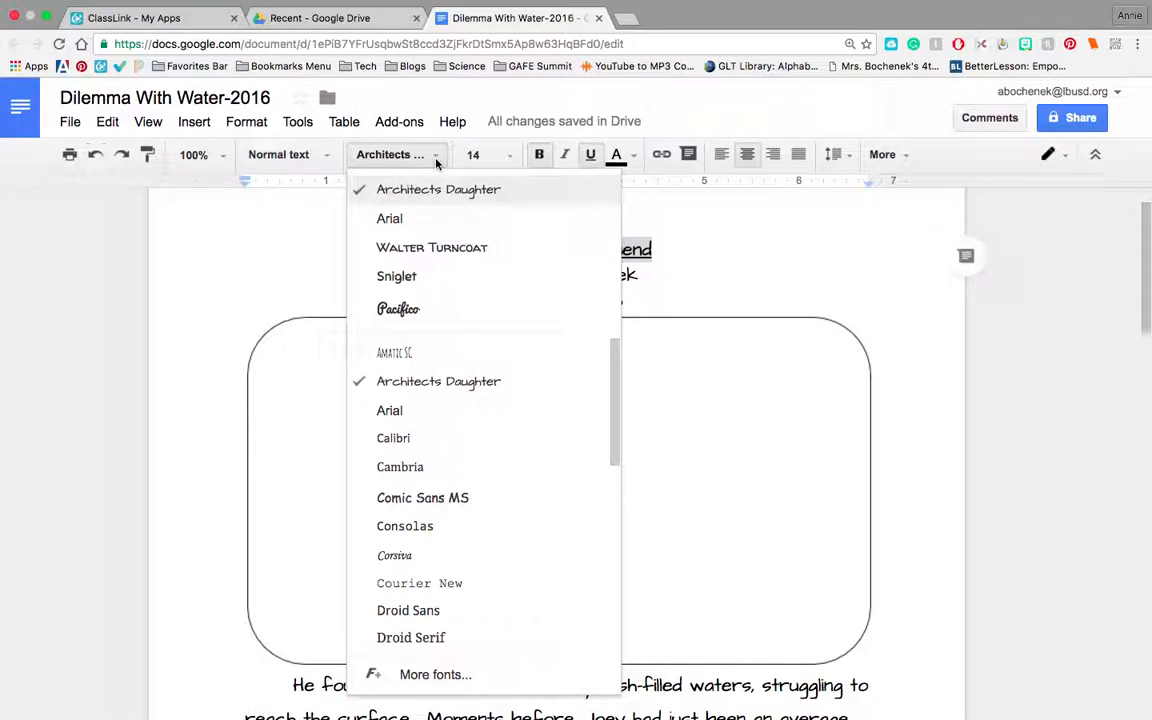
pyautogui.click(427, 310)
pyautogui.click(509, 155)
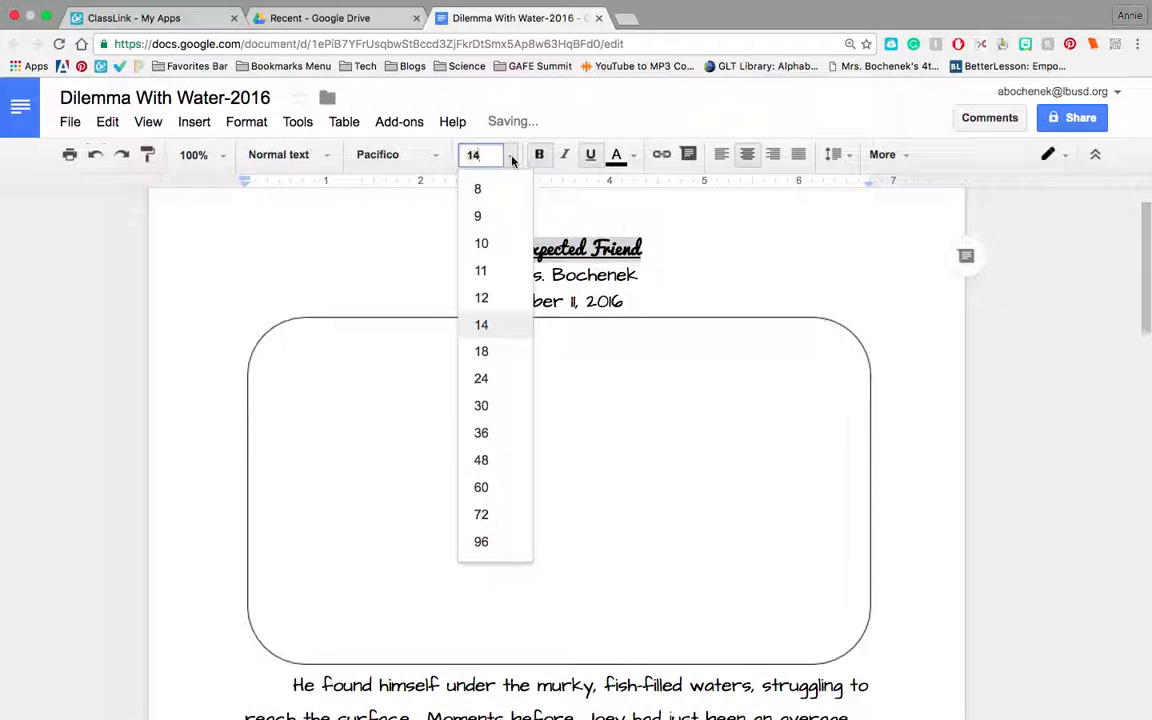
pyautogui.click(495, 384)
pyautogui.click(722, 303)
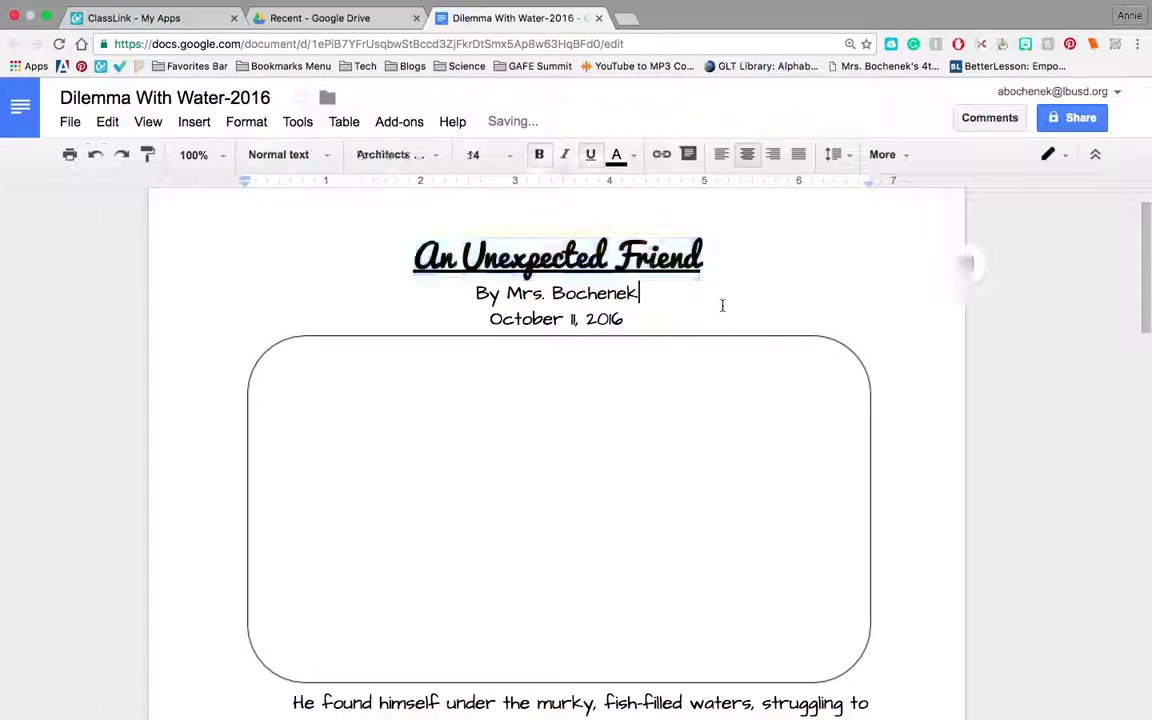
# Review the document through to its end and run a spelling check on it.
pyautogui.scroll(-10, 722, 305)
pyautogui.scroll(-8, 722, 306)
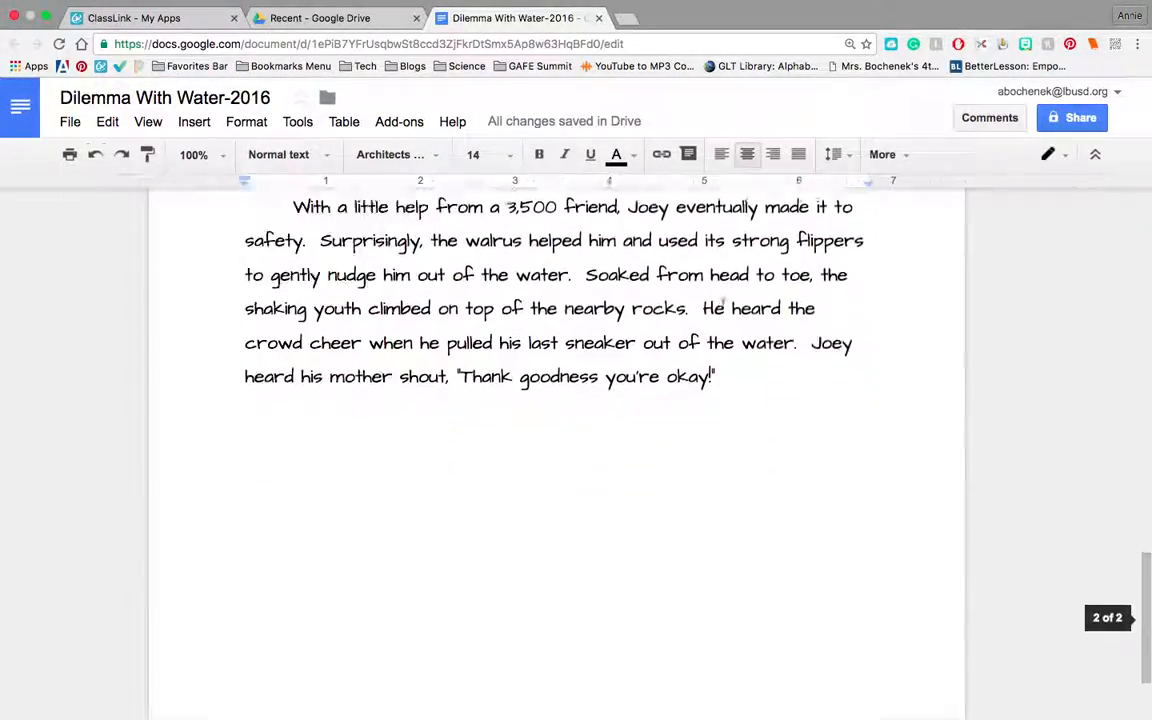
pyautogui.scroll(9, 722, 306)
pyautogui.scroll(10, 722, 305)
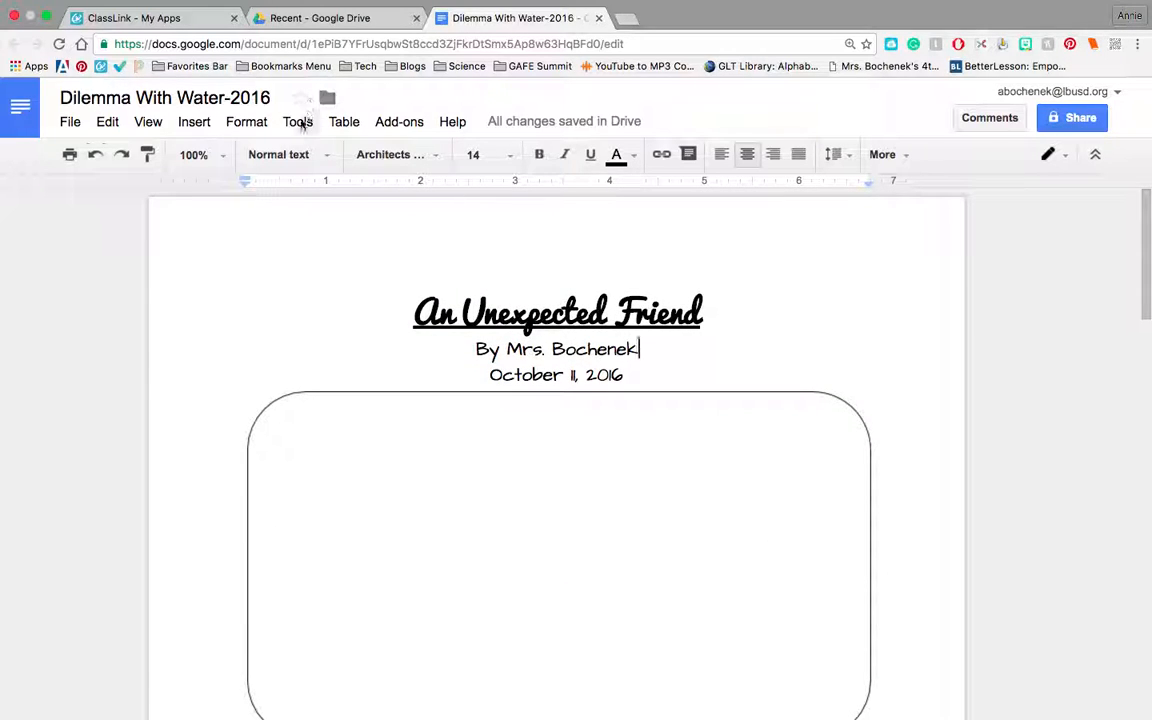
pyautogui.click(298, 122)
pyautogui.click(310, 155)
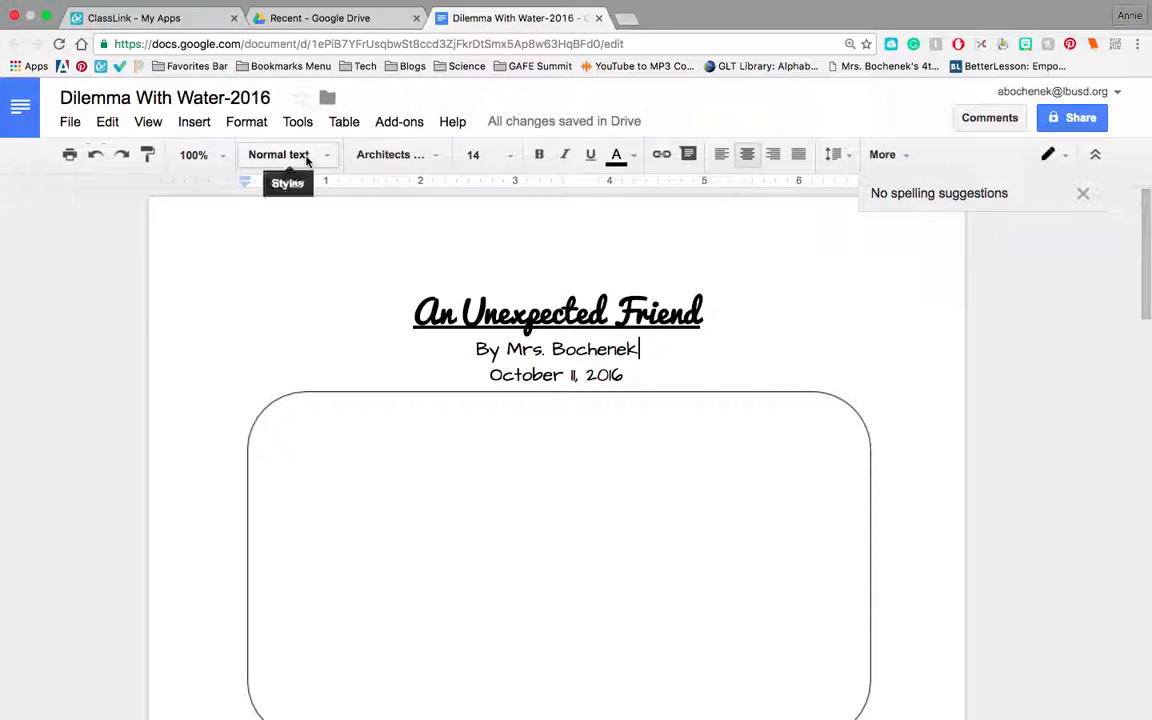